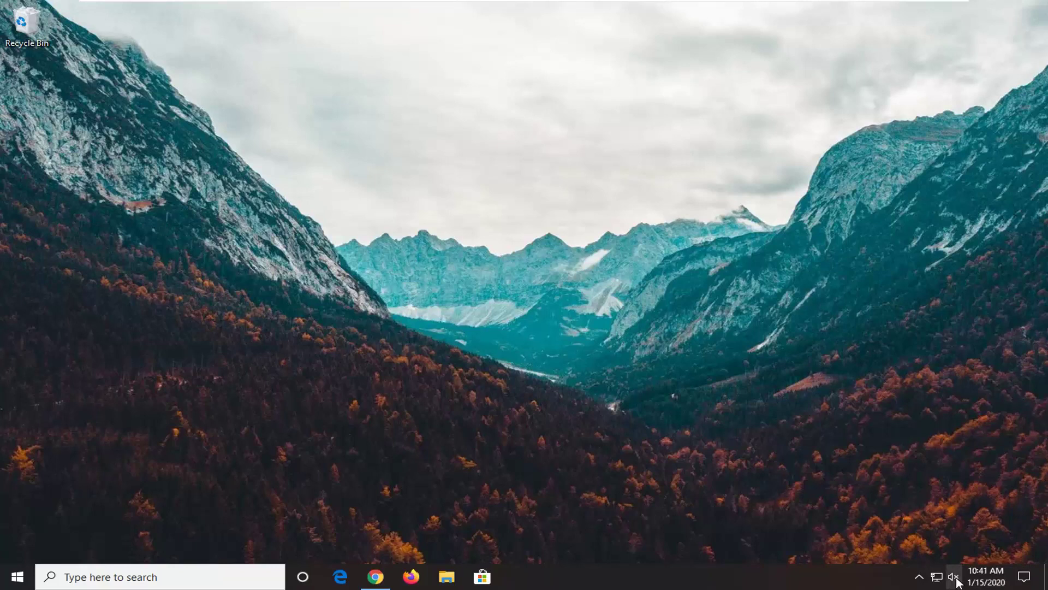
# - Unmute the speakers, drag the volume up, recheck it, and peek at hidden tray icons
pyautogui.click(954, 576)
pyautogui.moveTo(838, 544)
pyautogui.mouseDown()
pyautogui.moveTo(903, 538)
pyautogui.moveTo(857, 546)
pyautogui.mouseUp()
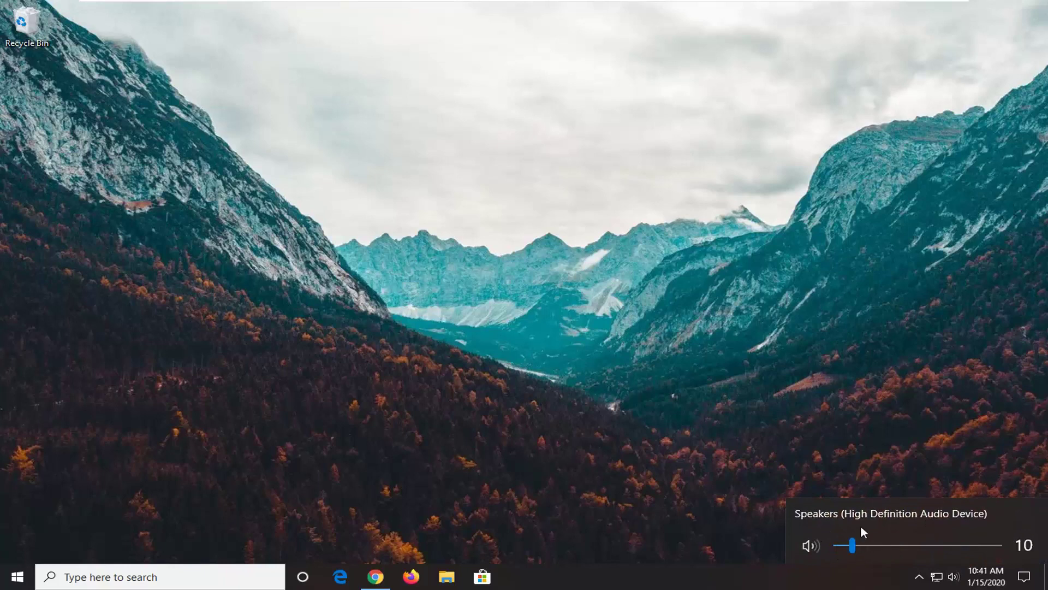
pyautogui.click(886, 441)
pyautogui.click(952, 576)
pyautogui.click(784, 469)
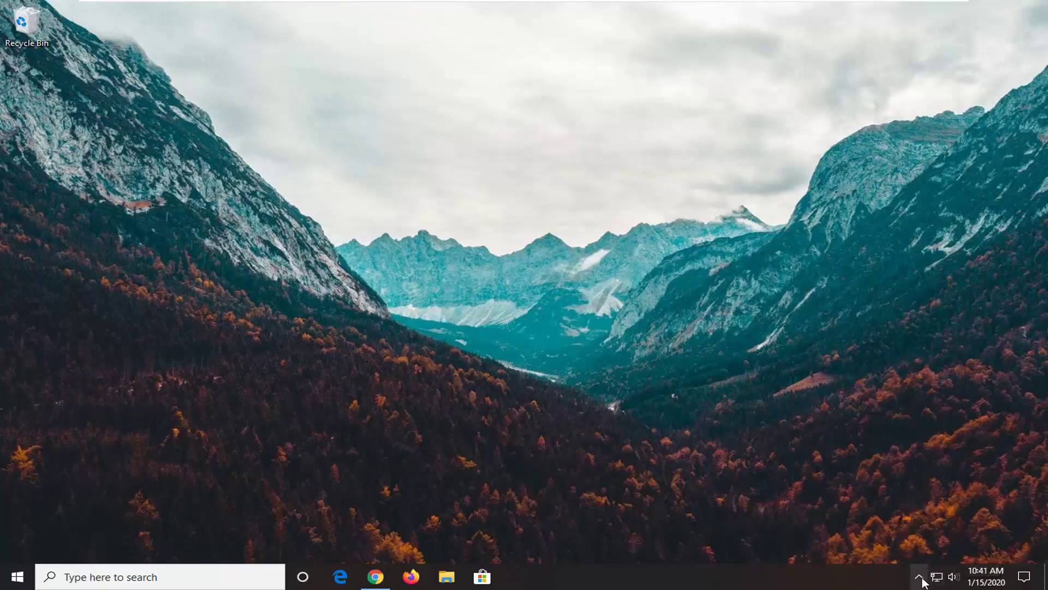
pyautogui.click(918, 577)
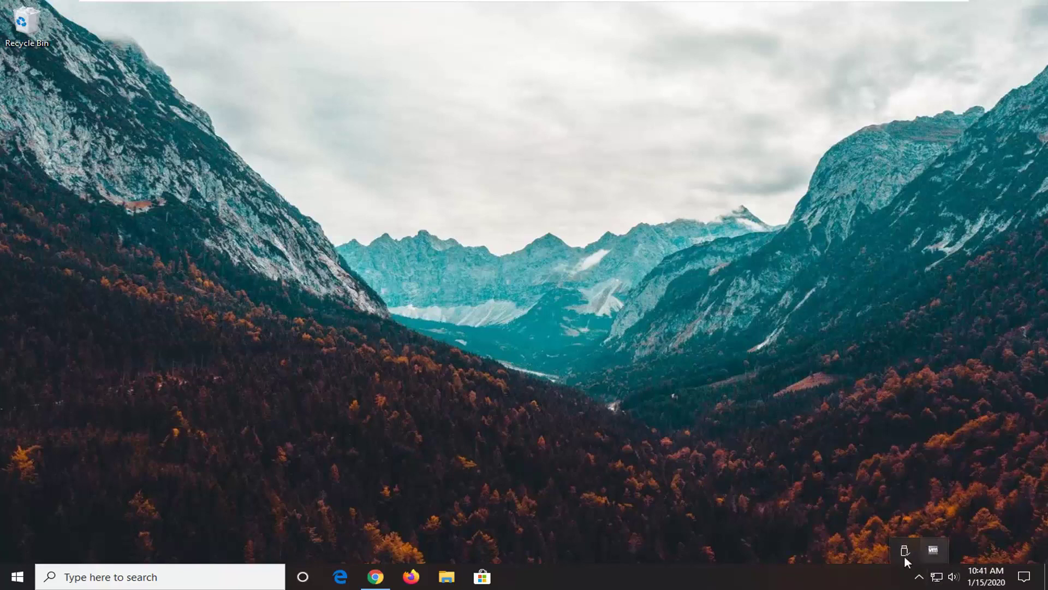
pyautogui.click(932, 552)
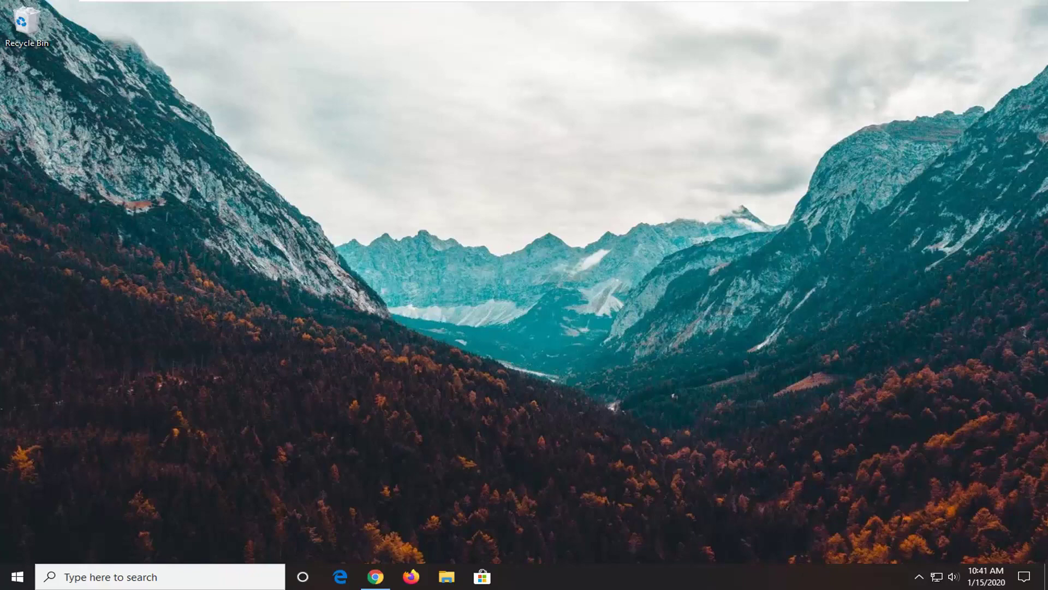
# - Search Start for 'troubleshoot settings' and open the Troubleshoot settings result
pyautogui.click(16, 576)
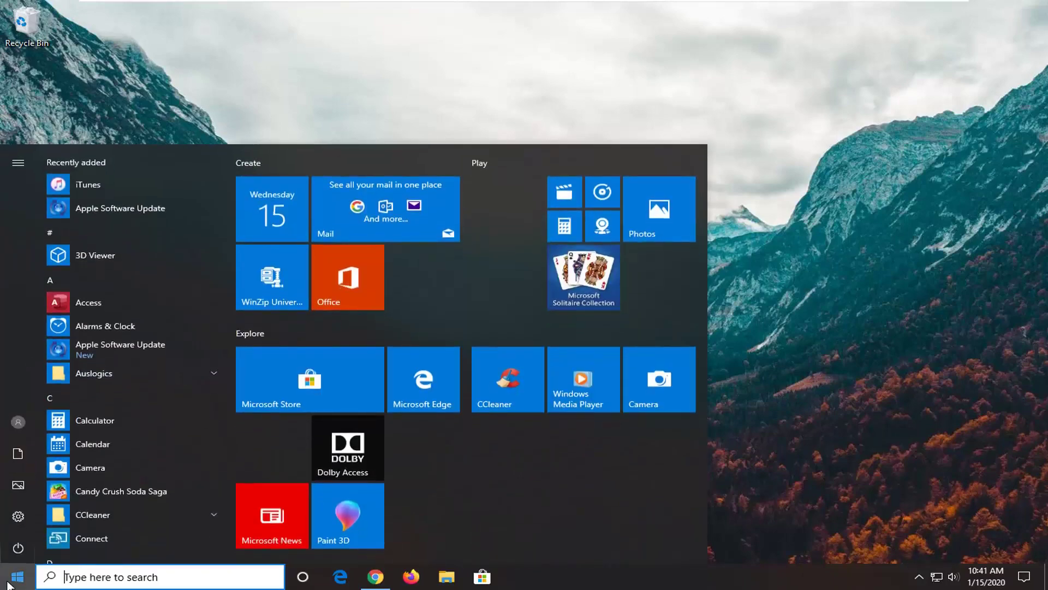
pyautogui.write('troubl')
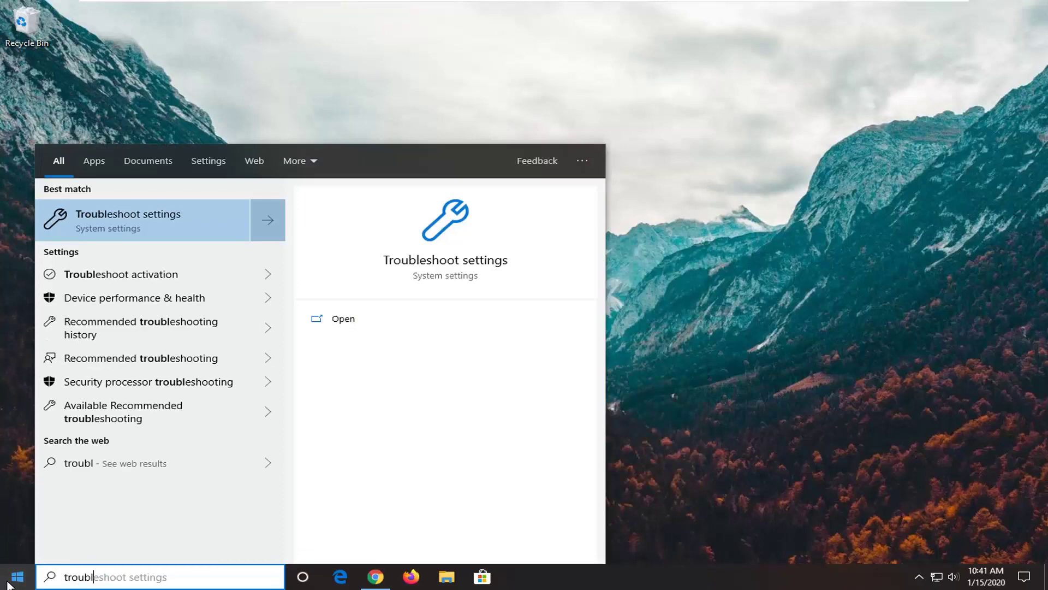
pyautogui.write('eshoo')
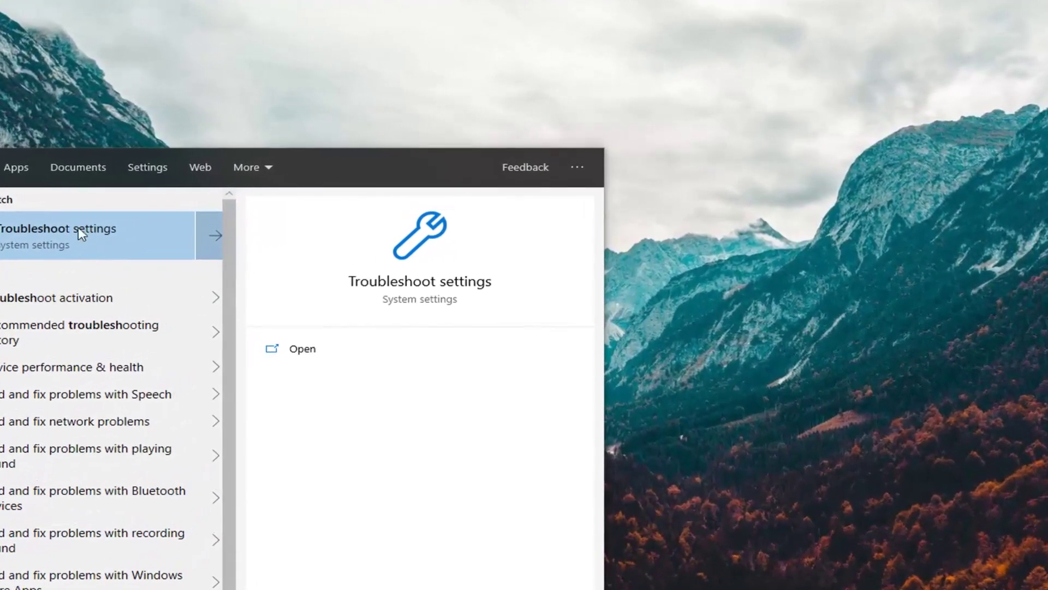
pyautogui.press('Return')
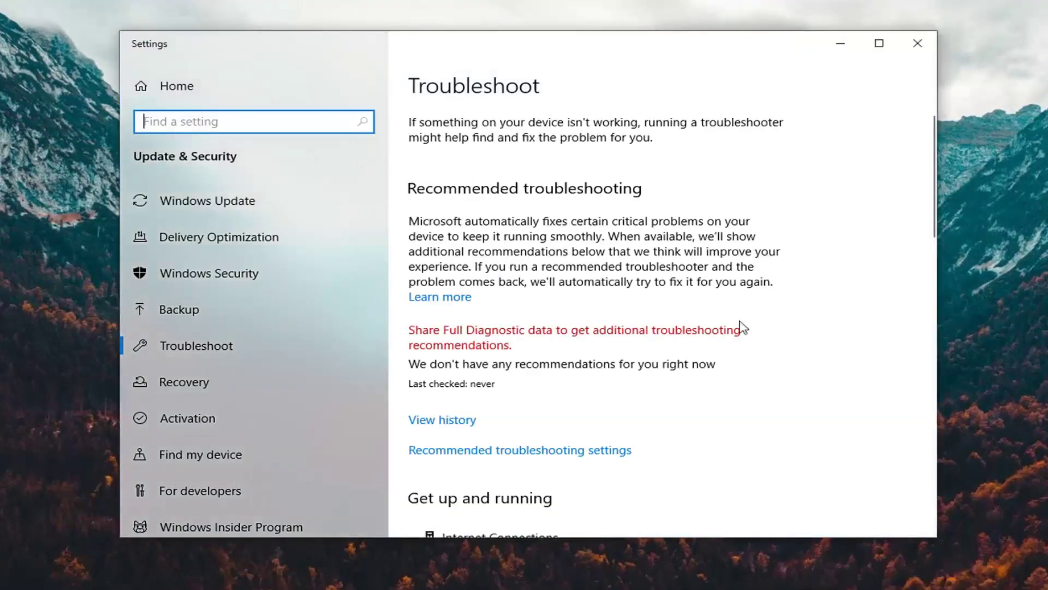
pyautogui.scroll(-2, 680, 230)
pyautogui.scroll(-3, 680, 229)
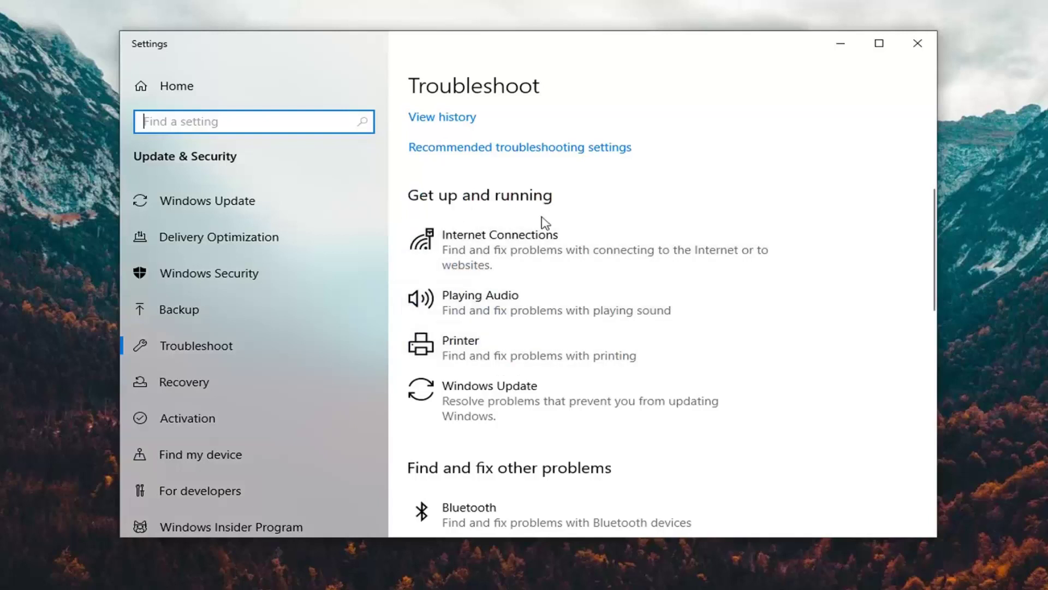
# - Expand Playing Audio under Get up and running and run its troubleshooter
pyautogui.click(520, 314)
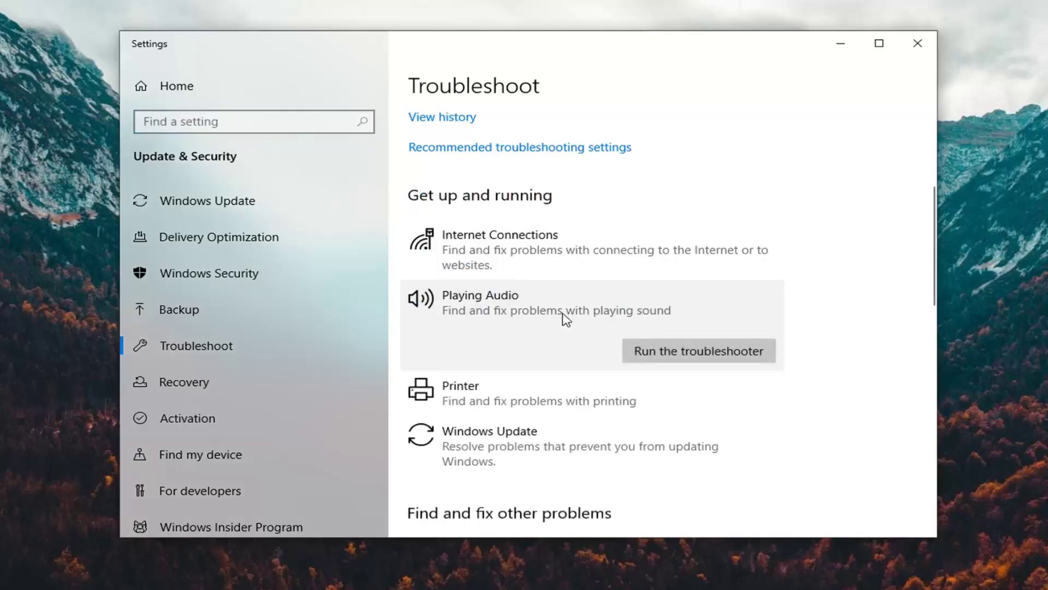
pyautogui.click(692, 351)
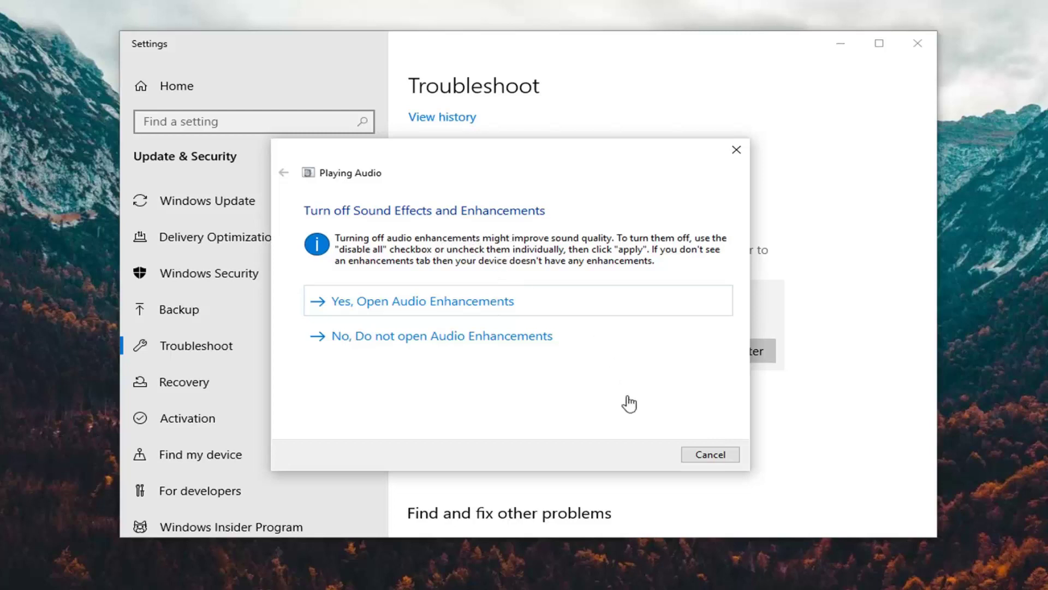
# - Decline Audio Enhancements, continue past the volume increase step, and close the troubleshooter report
pyautogui.click(407, 337)
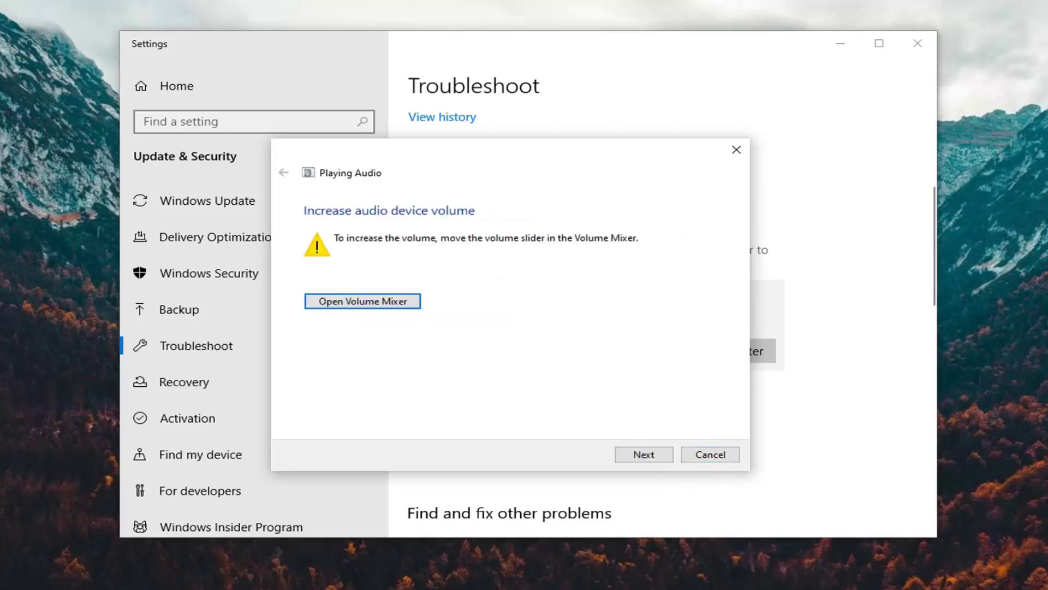
pyautogui.click(644, 453)
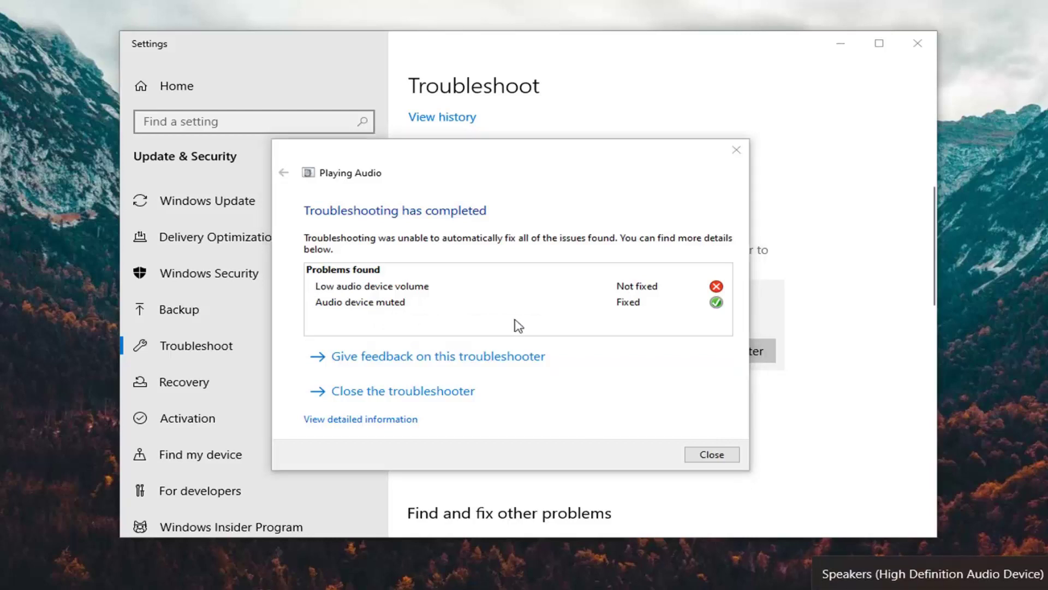
pyautogui.click(391, 298)
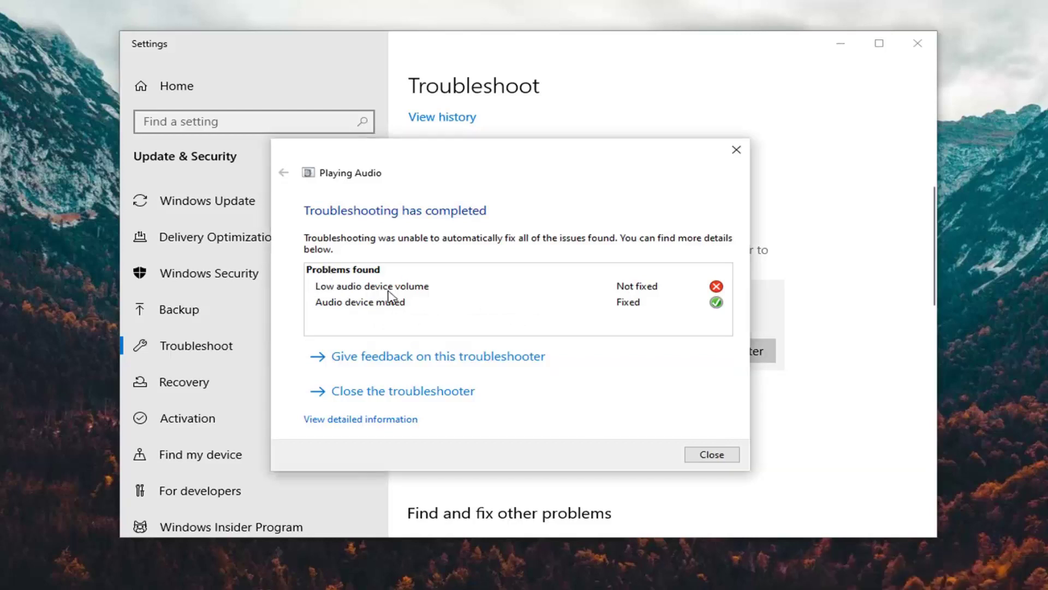
pyautogui.click(711, 455)
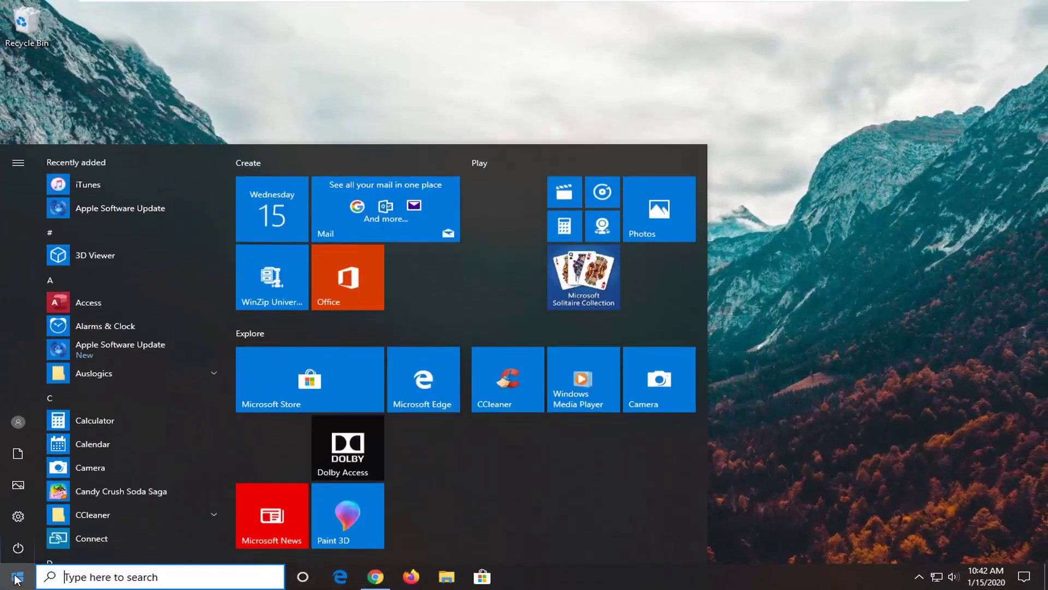
pyautogui.write('power op')
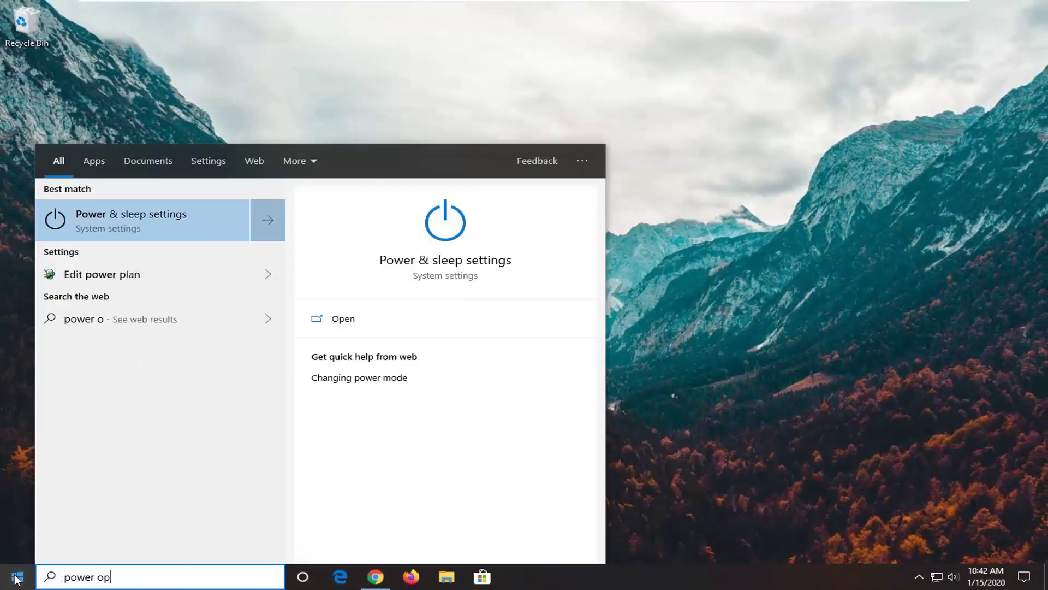
pyautogui.write('tions')
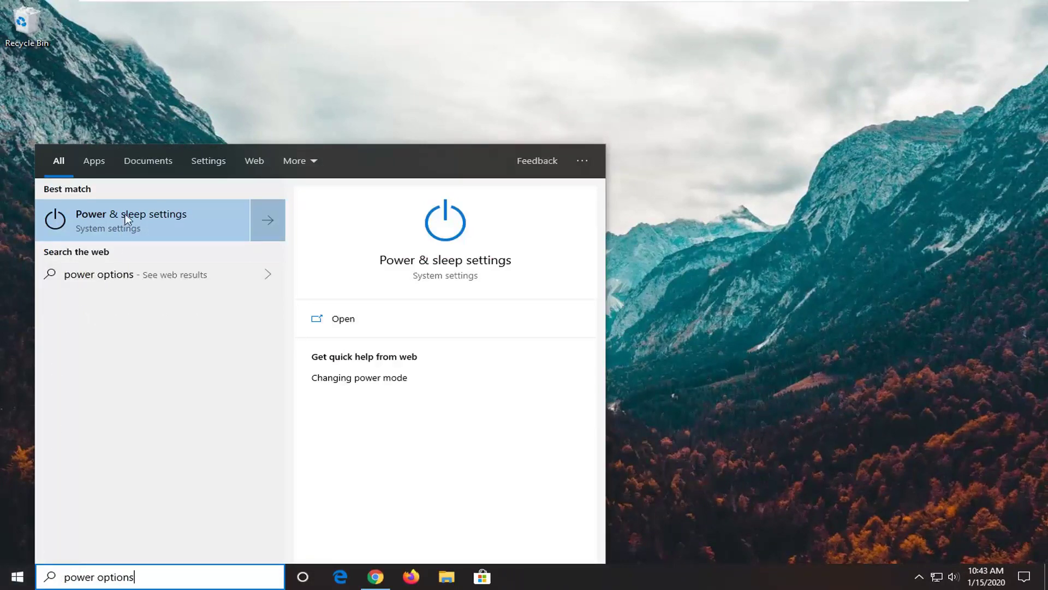
# - Choose the Power & sleep settings result from the 'power options' search
pyautogui.click(127, 220)
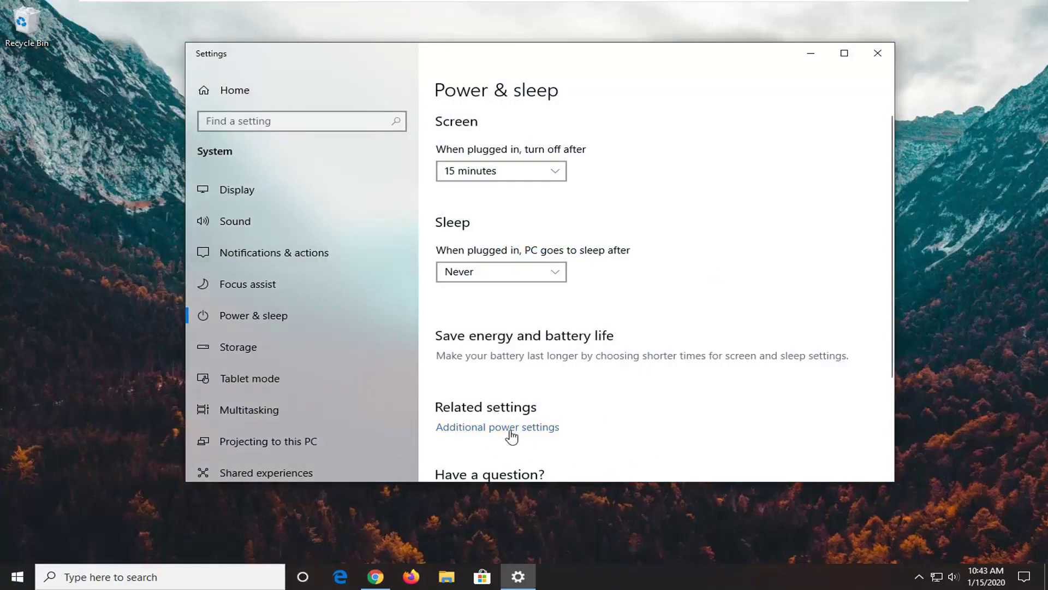
pyautogui.click(511, 427)
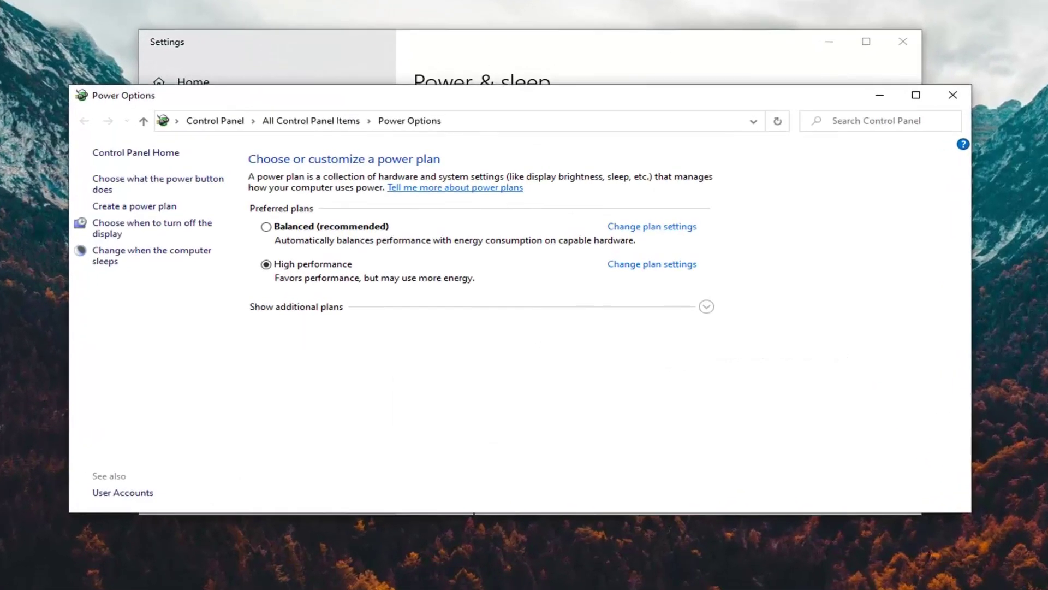
pyautogui.click(155, 183)
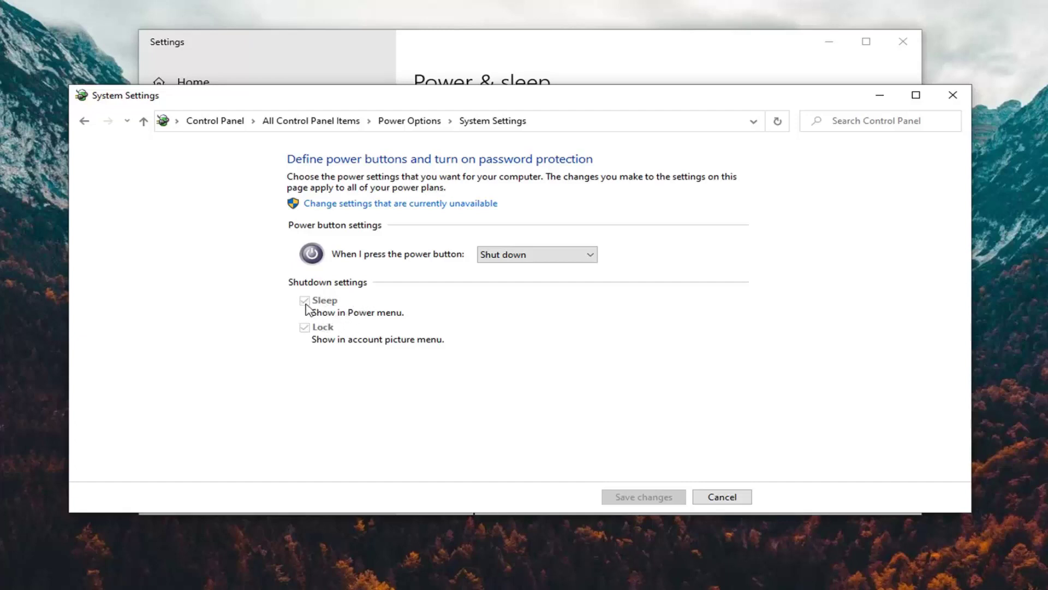
pyautogui.click(725, 497)
pyautogui.click(952, 96)
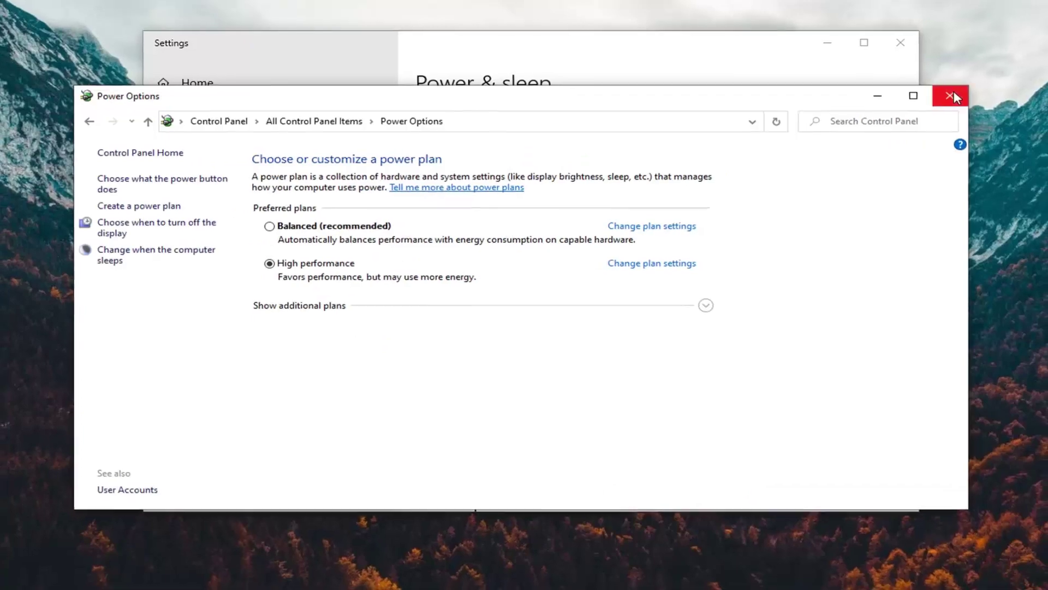